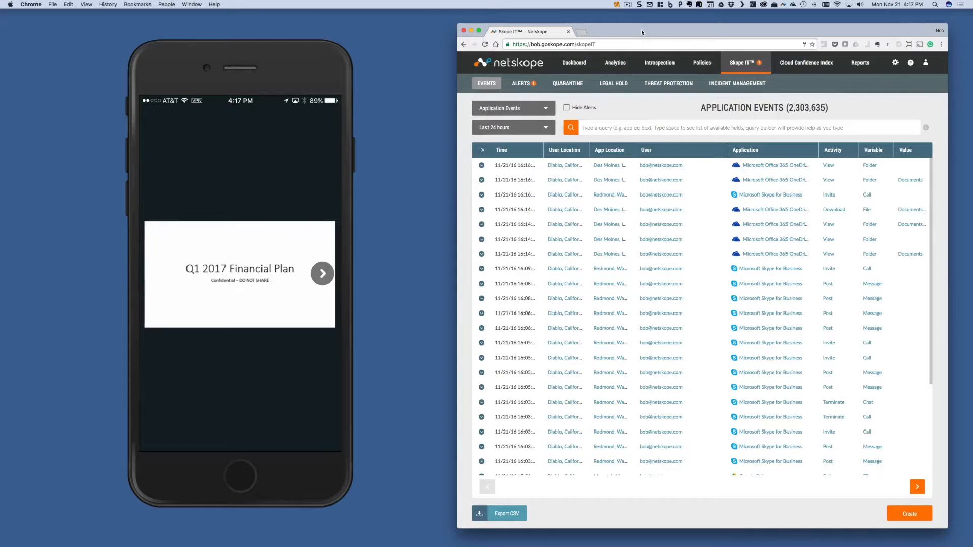
Add the keyword "confidential" as a case-insensitive custom identifier in the new DLP rule.
{"action": "key", "text": "super+r"}
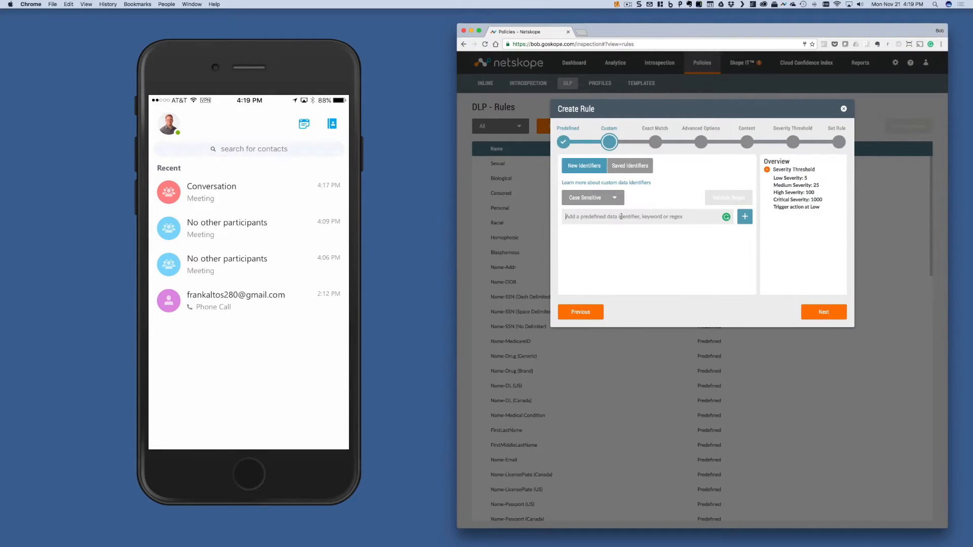
{"action": "type", "text": "confidential"}
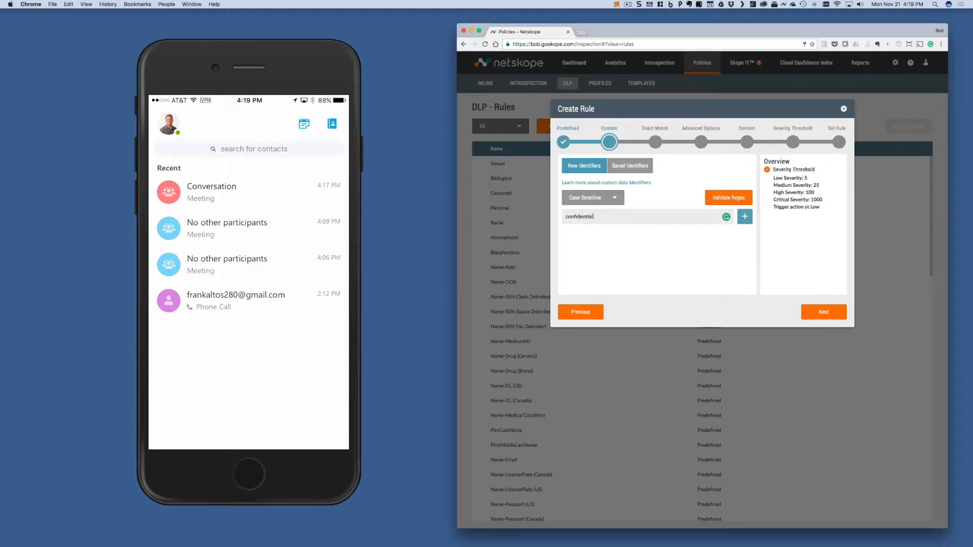
{"action": "left_click", "coordinate": [614, 198]}
{"action": "left_click", "coordinate": [587, 232]}
{"action": "left_click", "coordinate": [745, 217]}
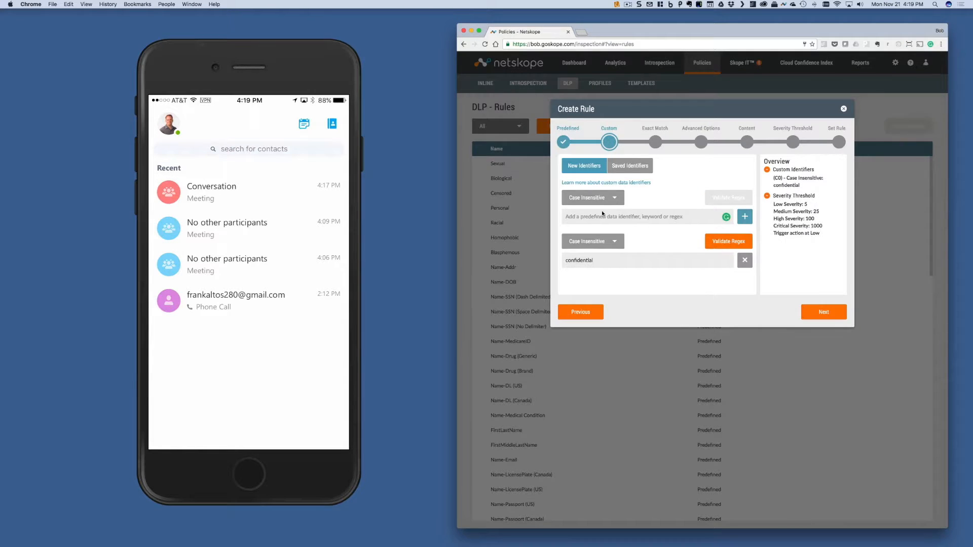
Add the keyword "financial" as a second case-insensitive custom identifier in the rule.
{"action": "left_click", "coordinate": [595, 217]}
{"action": "type", "text": "financial"}
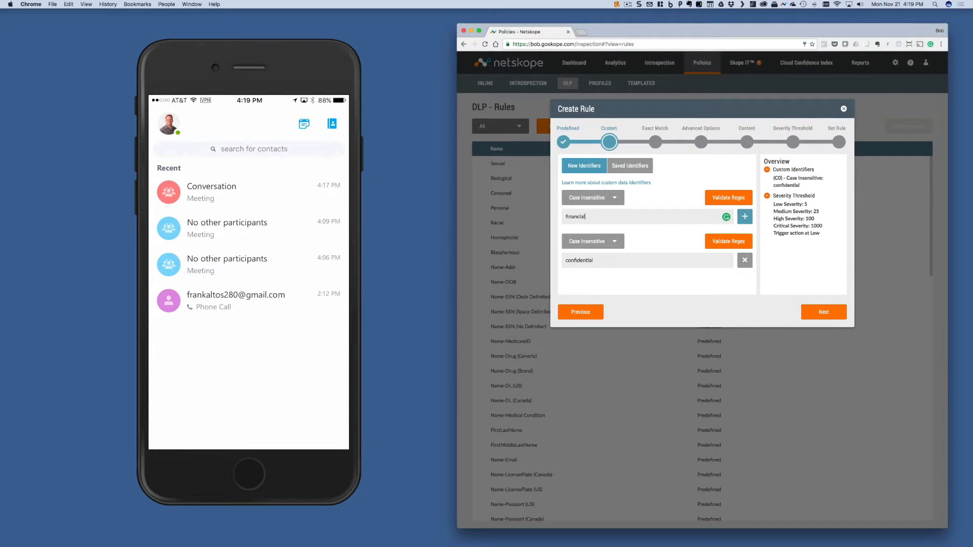
{"action": "left_click", "coordinate": [745, 217]}
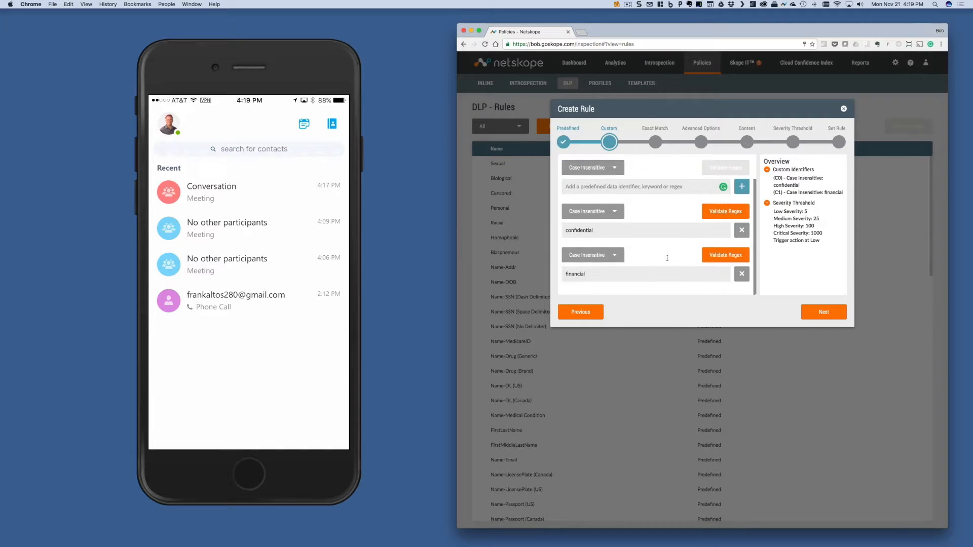
Build the rule's advanced expression as C0 AND C1 so that both keywords are required.
{"action": "left_click", "coordinate": [824, 312]}
{"action": "left_click", "coordinate": [823, 312]}
{"action": "left_click", "coordinate": [585, 241]}
{"action": "left_click", "coordinate": [664, 259]}
{"action": "left_click", "coordinate": [583, 250]}
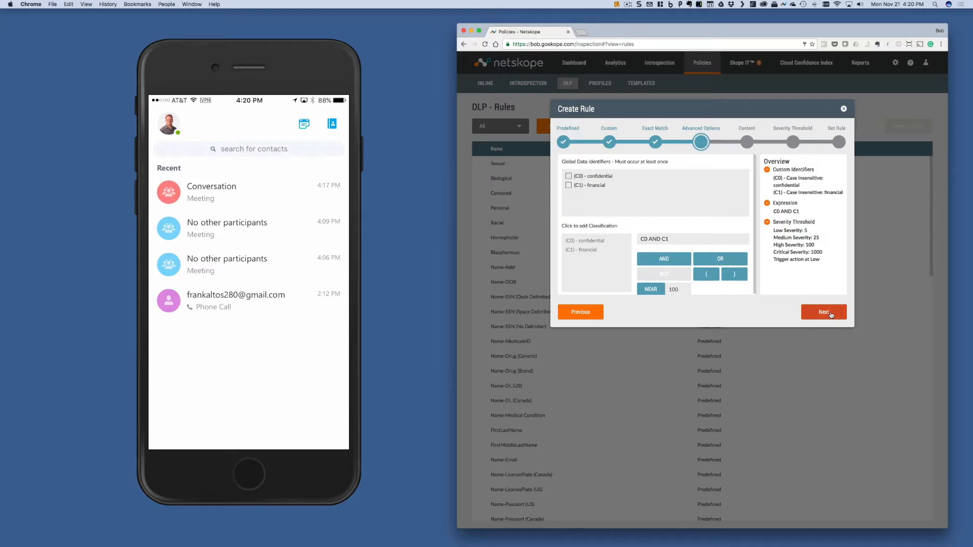
Keep the rule's content options and set the low severity threshold to 1 occurrence or more.
{"action": "left_click", "coordinate": [823, 312]}
{"action": "left_click", "coordinate": [823, 312]}
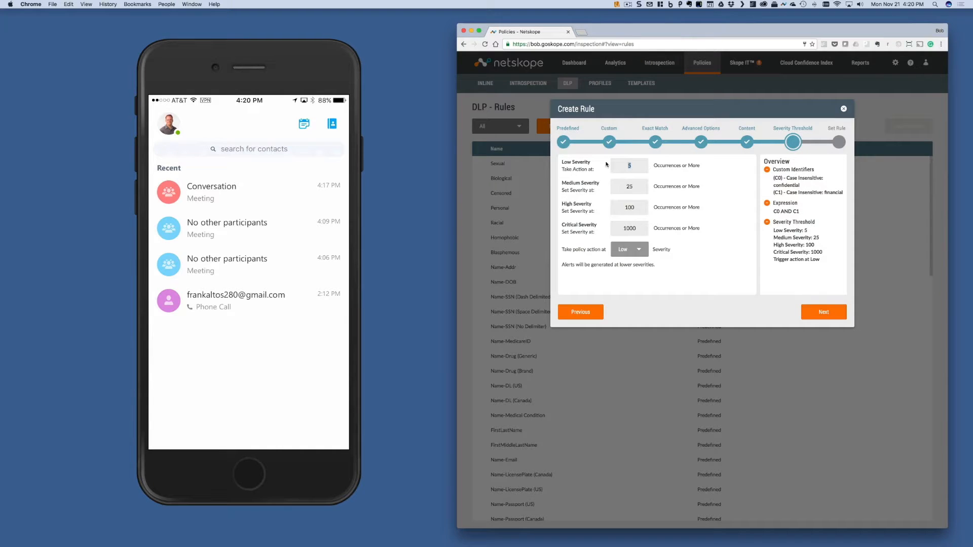
{"action": "type", "text": "1"}
{"action": "left_click", "coordinate": [823, 312]}
Name the rule "Confidential and financial" and save it.
{"action": "type", "text": "Confidential and financial"}
{"action": "left_click", "coordinate": [823, 313]}
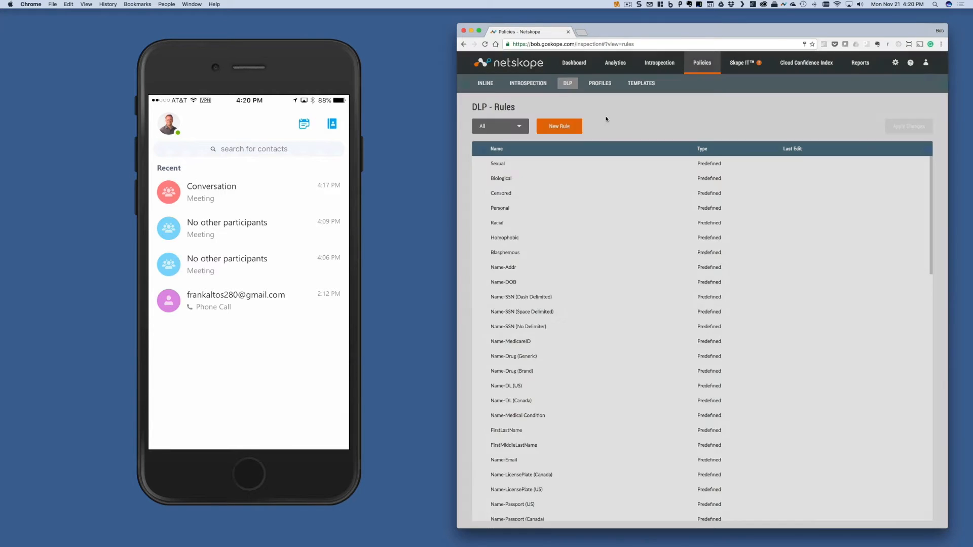
Start a new DLP profile and include the custom Confidential and financial rule in it.
{"action": "mouse_move", "coordinate": [568, 84]}
{"action": "left_click", "coordinate": [579, 106]}
{"action": "left_click", "coordinate": [559, 126]}
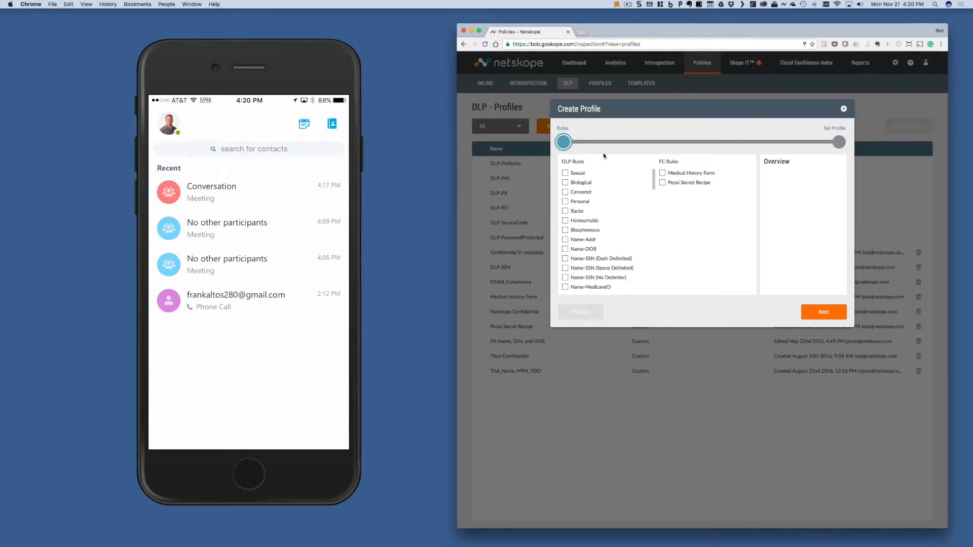
{"action": "scroll", "coordinate": [630, 238], "scroll_direction": "down", "scroll_amount": 10}
{"action": "left_click", "coordinate": [601, 237]}
{"action": "left_click", "coordinate": [821, 312]}
Save the profile as "Confidential and financial" and apply the pending changes.
{"action": "type", "text": "Confidential and financial"}
{"action": "left_click", "coordinate": [824, 311]}
{"action": "left_click", "coordinate": [908, 126]}
{"action": "left_click", "coordinate": [767, 180]}
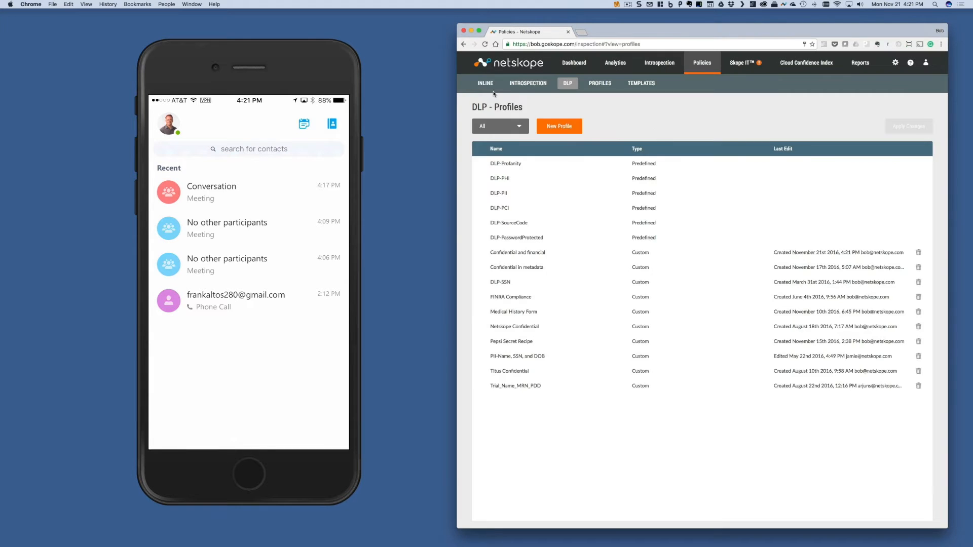
Start a new inline policy for all users and target the Microsoft Skype for Business application.
{"action": "left_click", "coordinate": [511, 108]}
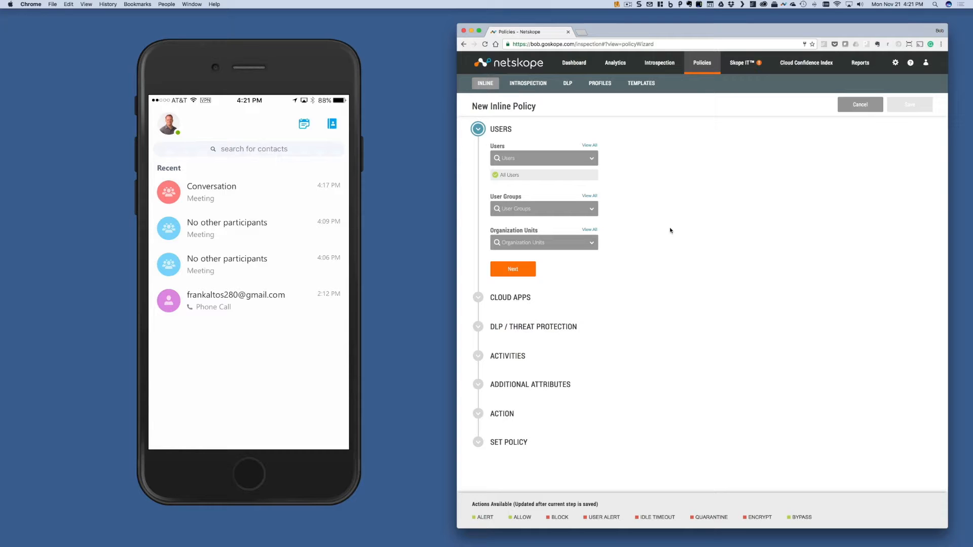
{"action": "left_click", "coordinate": [513, 267]}
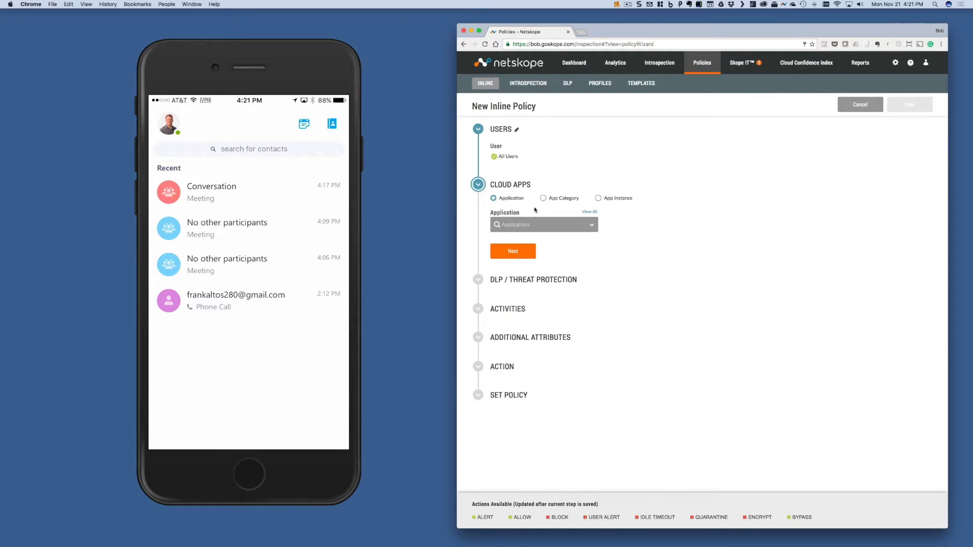
{"action": "left_click", "coordinate": [525, 227]}
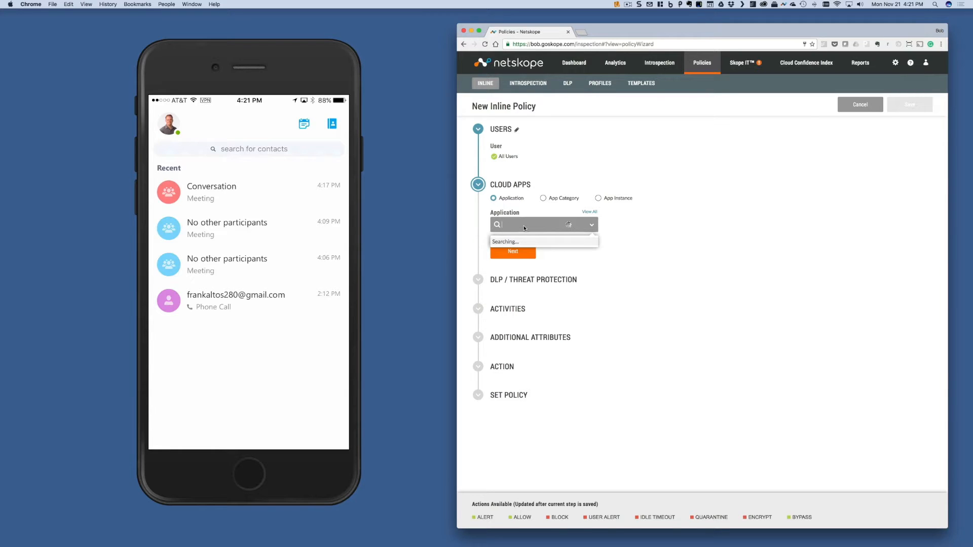
{"action": "type", "text": "skype"}
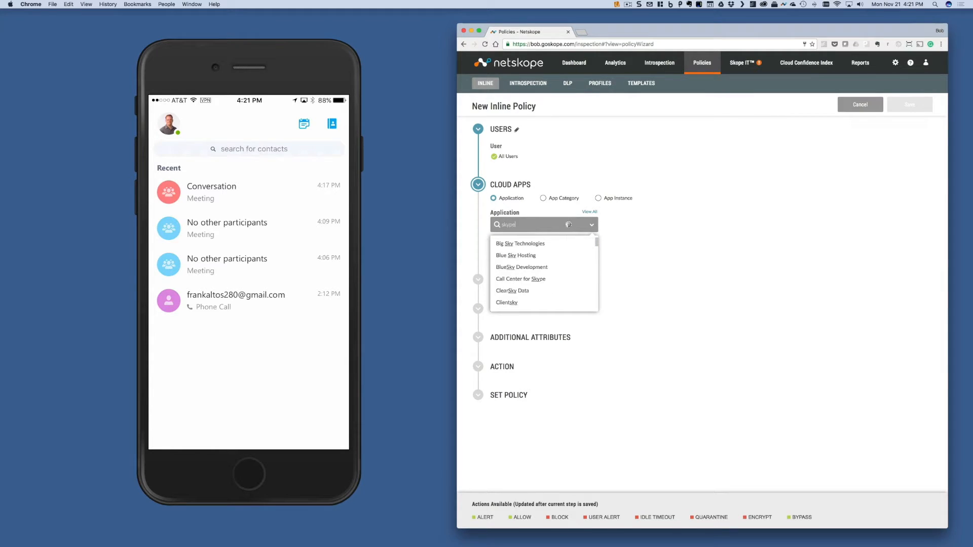
{"action": "left_click", "coordinate": [518, 256]}
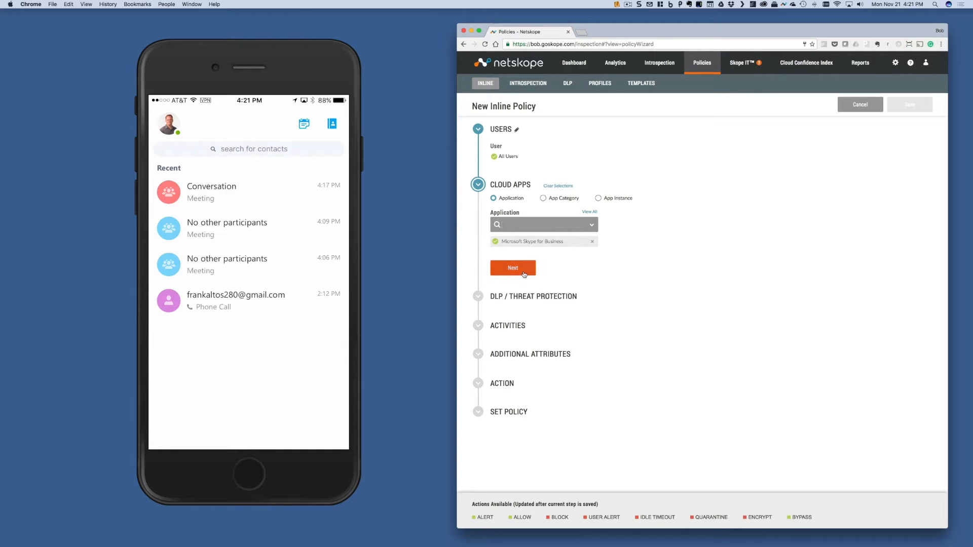
{"action": "left_click", "coordinate": [522, 274]}
Set the policy's protection to DLP with the custom profile Confidential and financial.
{"action": "left_click", "coordinate": [538, 254]}
{"action": "left_click", "coordinate": [521, 278]}
{"action": "left_click", "coordinate": [617, 134]}
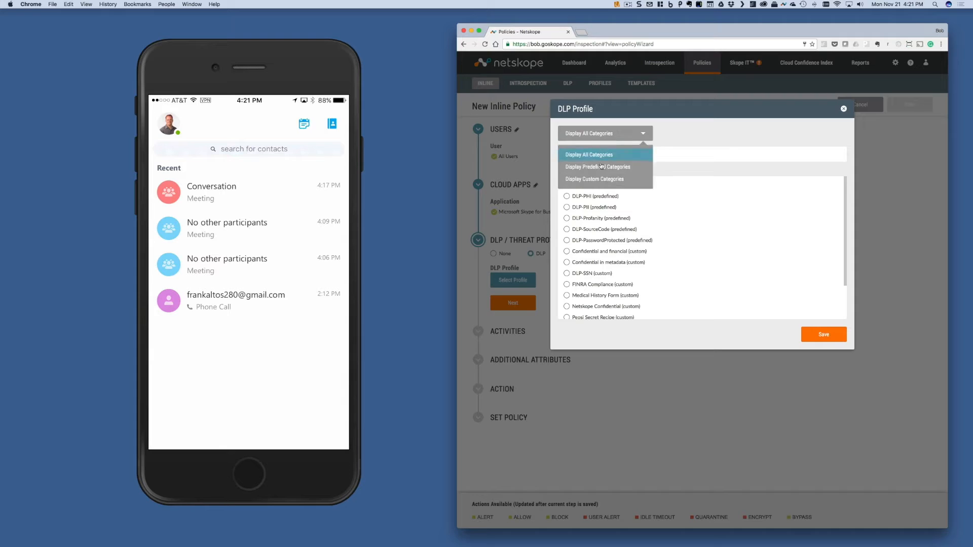
{"action": "left_click", "coordinate": [601, 179]}
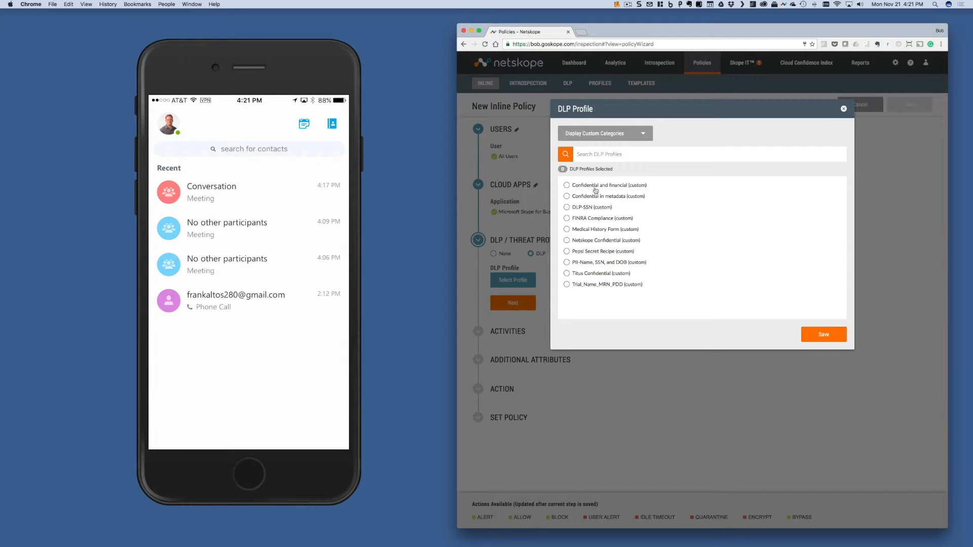
{"action": "left_click", "coordinate": [567, 185]}
{"action": "left_click", "coordinate": [825, 335]}
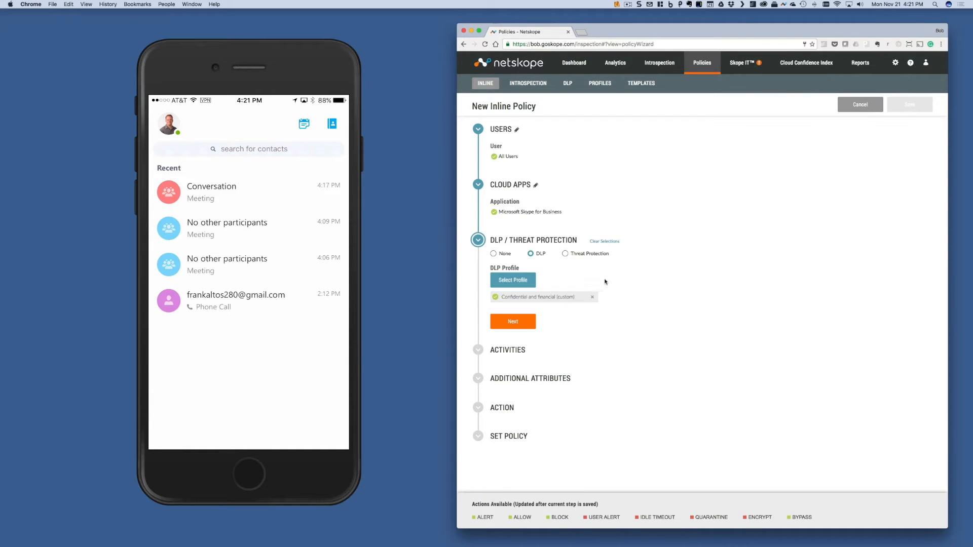
{"action": "left_click", "coordinate": [522, 322]}
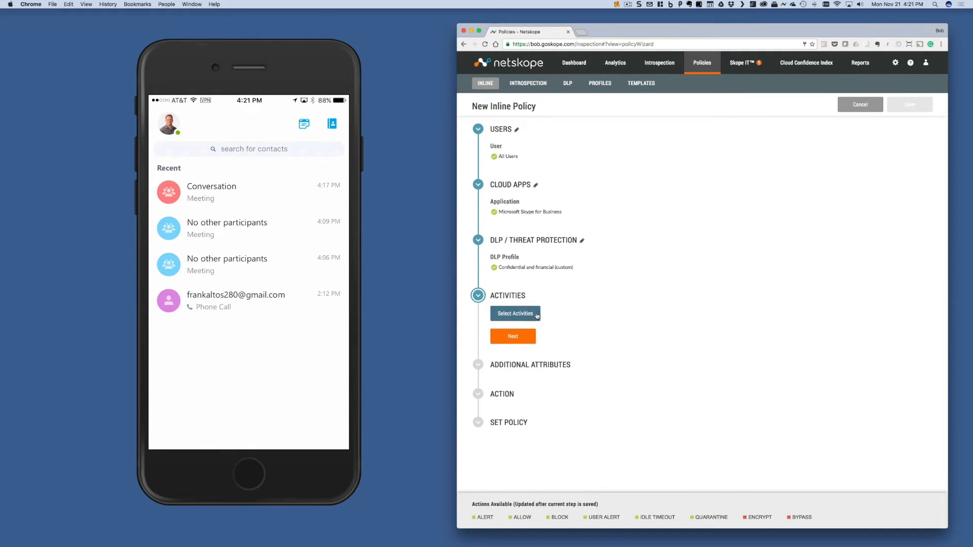
Limit the policy to the Download, Post and Upload activities, with no From User constraints.
{"action": "left_click", "coordinate": [526, 318]}
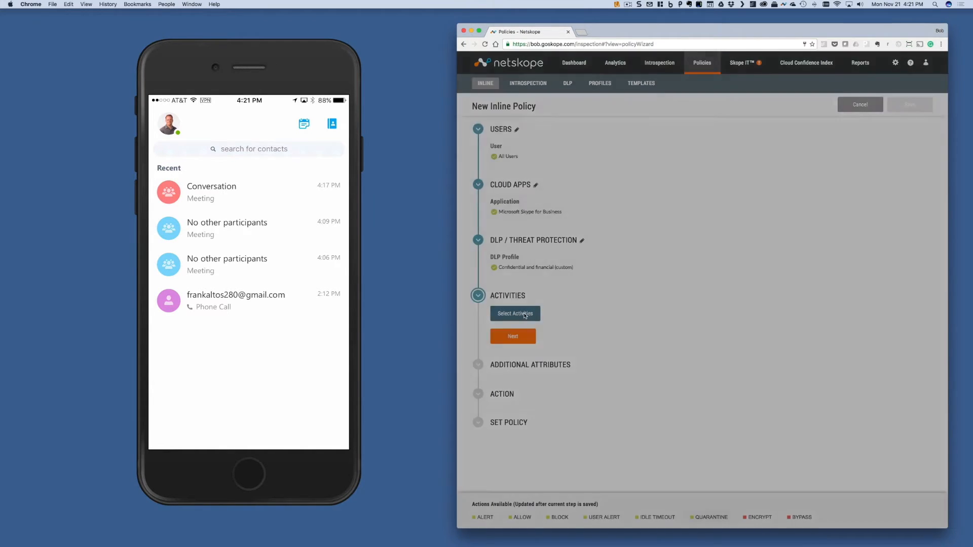
{"action": "left_click", "coordinate": [600, 133]}
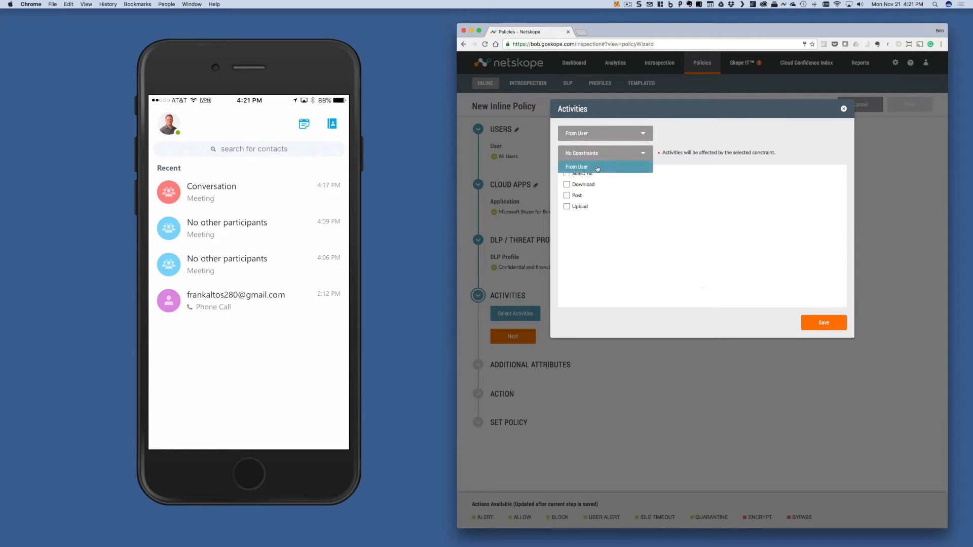
{"action": "left_click", "coordinate": [598, 167]}
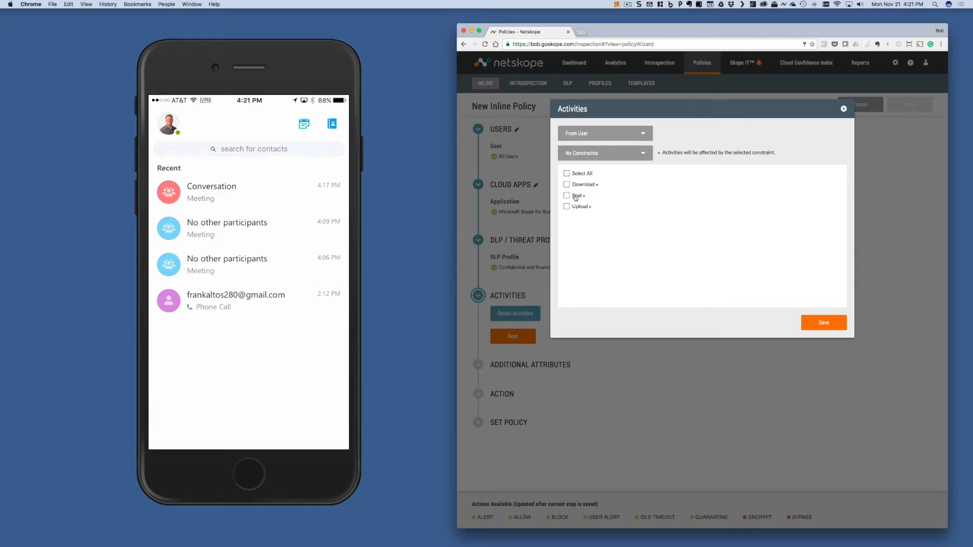
{"action": "left_click", "coordinate": [566, 184]}
{"action": "left_click", "coordinate": [566, 195]}
{"action": "left_click", "coordinate": [566, 207]}
{"action": "left_click", "coordinate": [818, 323]}
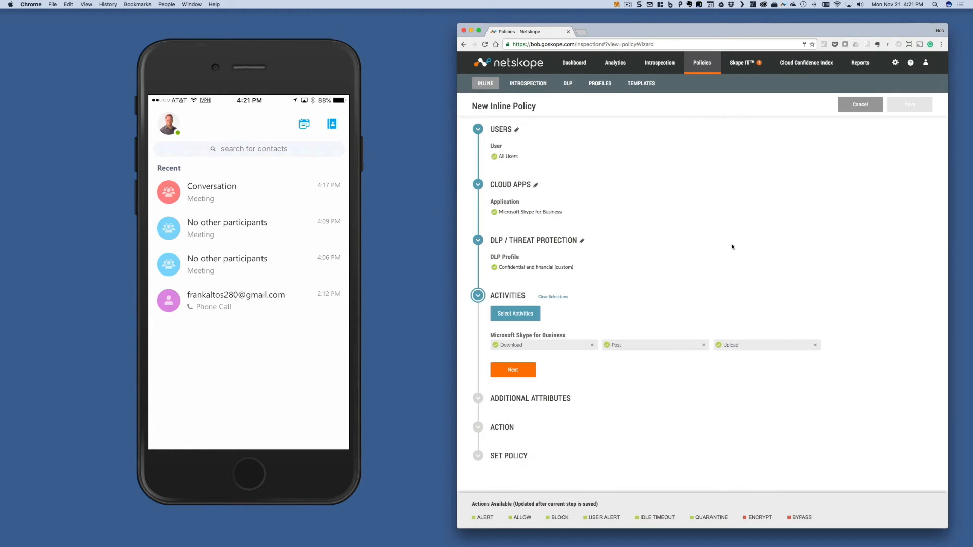
{"action": "left_click", "coordinate": [530, 371]}
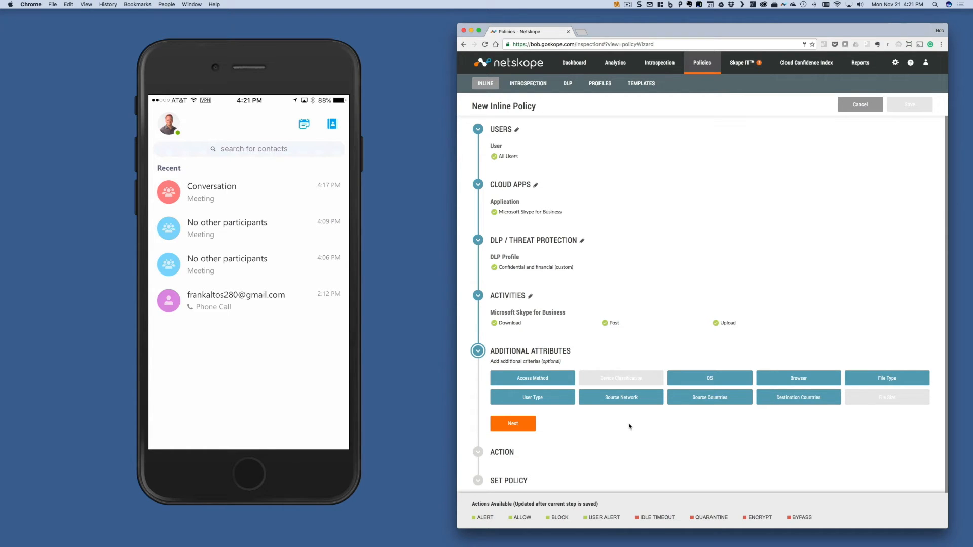
Leave the additional attributes empty and set the policy action to Block with the Default Template.
{"action": "scroll", "coordinate": [629, 426], "scroll_direction": "down", "scroll_amount": 1}
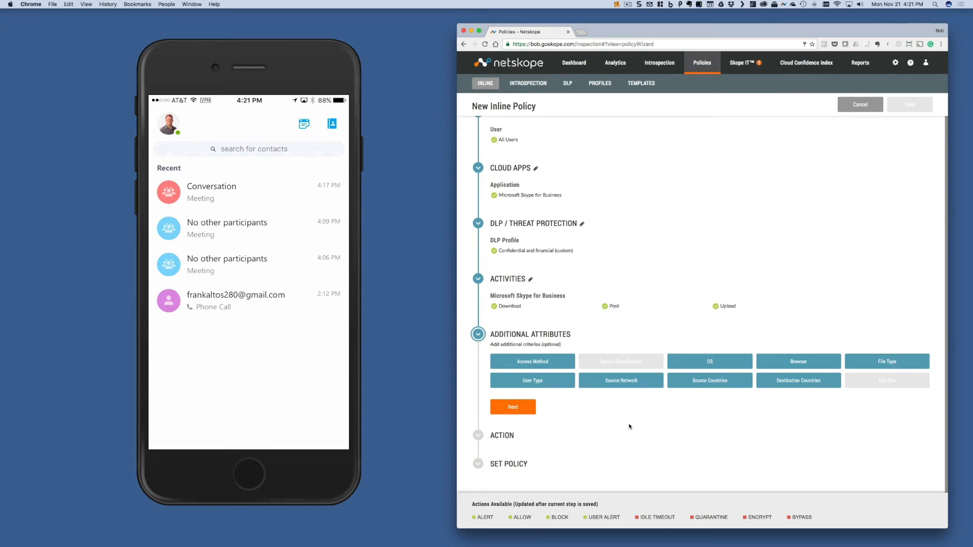
{"action": "left_click", "coordinate": [529, 409]}
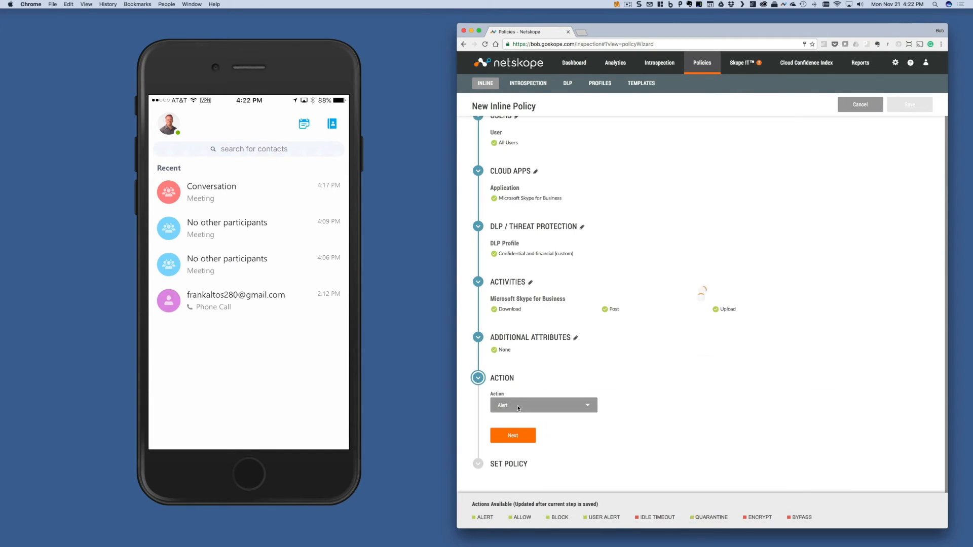
{"action": "left_click", "coordinate": [538, 406]}
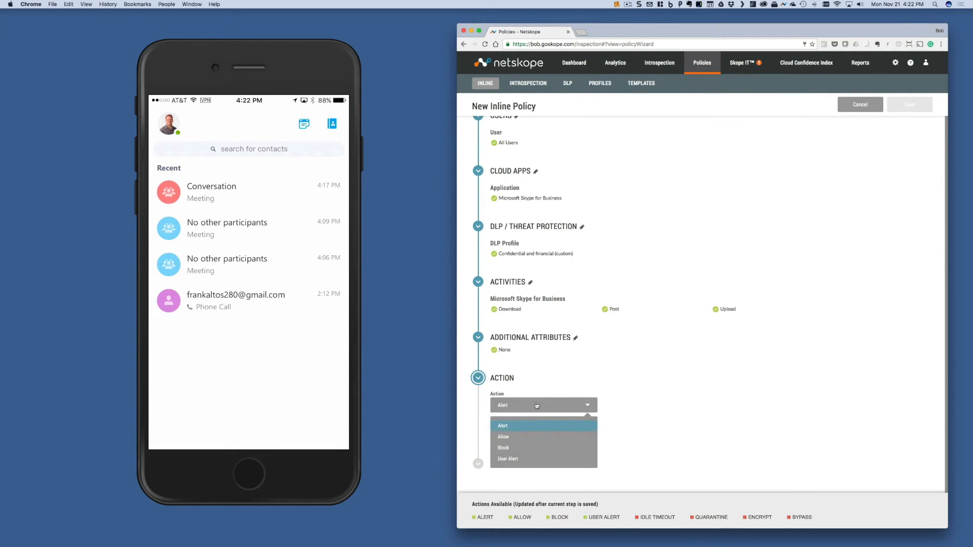
{"action": "left_click", "coordinate": [531, 450]}
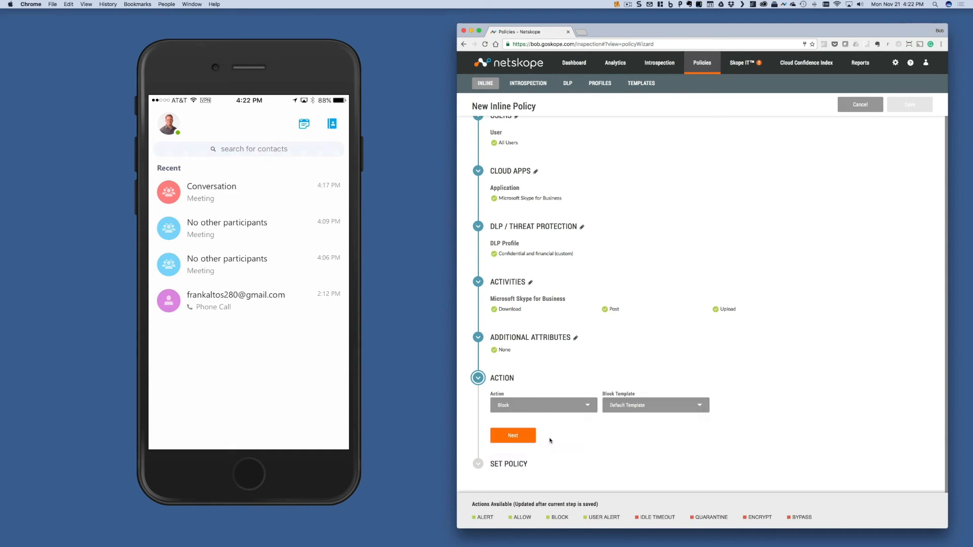
{"action": "left_click", "coordinate": [515, 435]}
Name the policy "Block data in Skype for Business that has confidential and financial".
{"action": "left_click", "coordinate": [566, 448]}
{"action": "type", "text": "Block data in Skype for Business that has confidential and financial"}
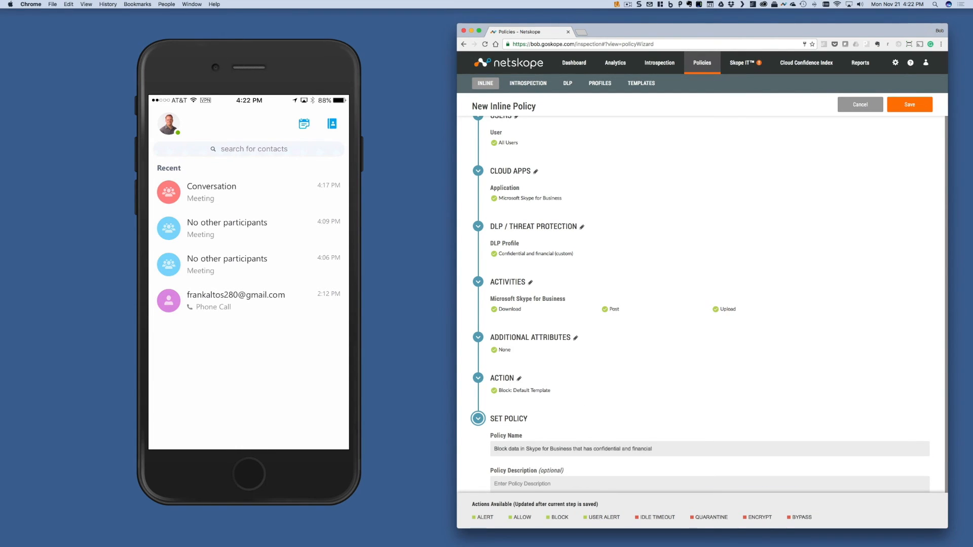
{"action": "scroll", "coordinate": [798, 261], "scroll_direction": "down", "scroll_amount": 1}
Save the inline policy and apply the pending policy changes.
{"action": "left_click", "coordinate": [910, 104]}
{"action": "left_click", "coordinate": [767, 177]}
{"action": "left_click", "coordinate": [909, 108]}
{"action": "left_click", "coordinate": [775, 185]}
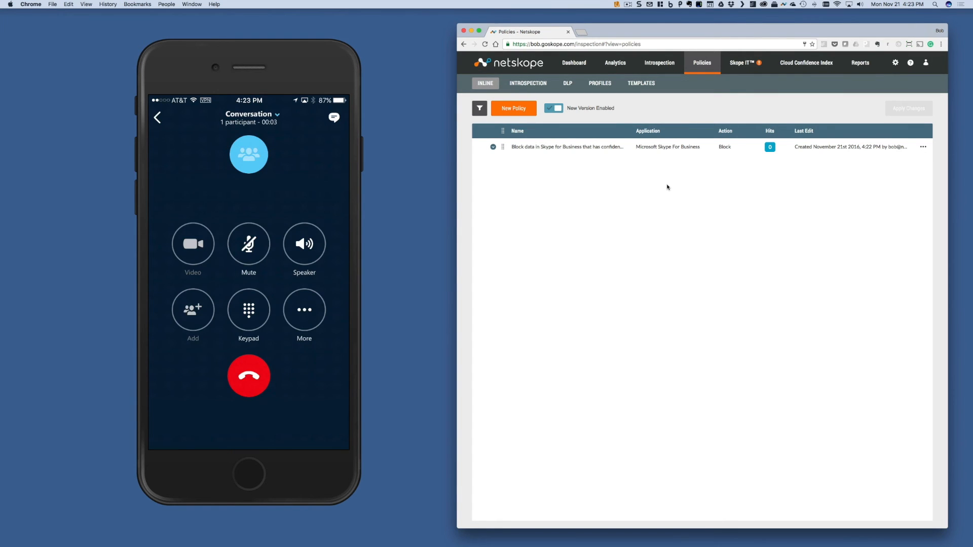